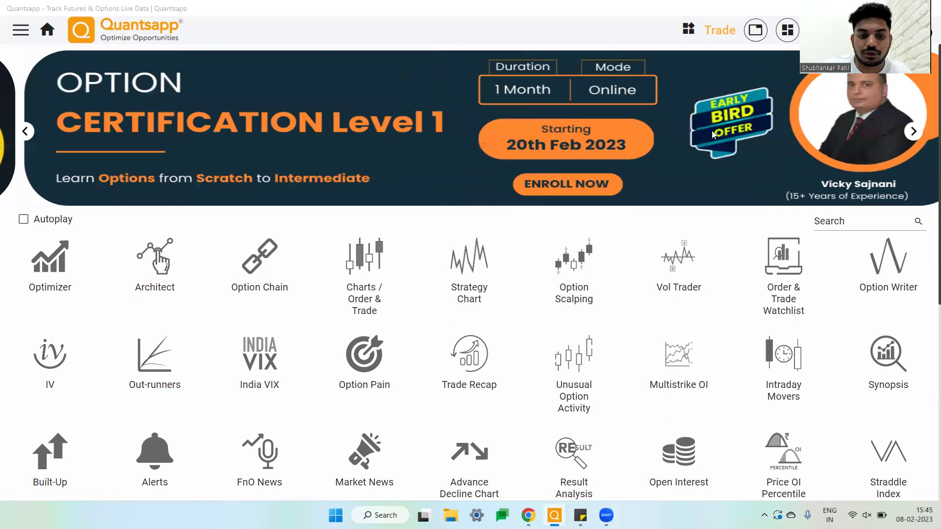
# Open the India VIX chart and read 10 Jan 2023's VIX 15.51 against Nifty 17,986.25.
pyautogui.click(264, 371)
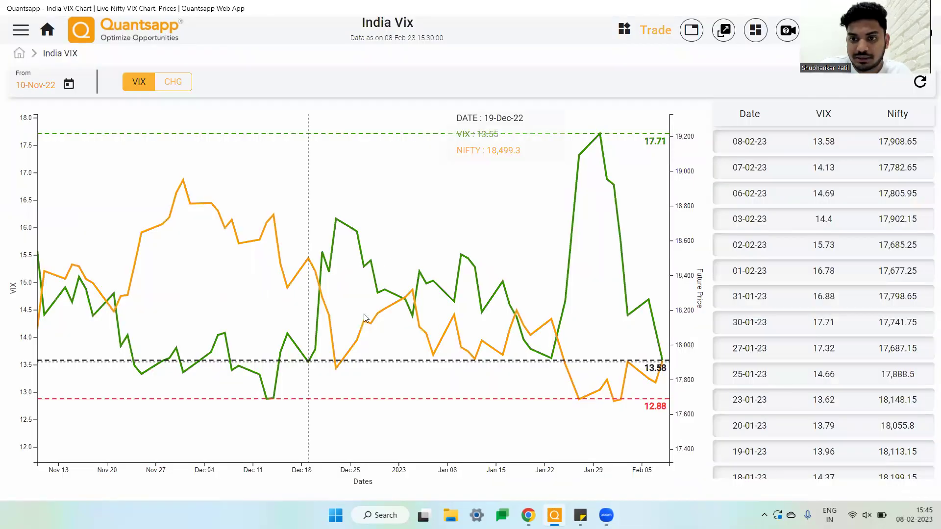
pyautogui.moveTo(461, 221)
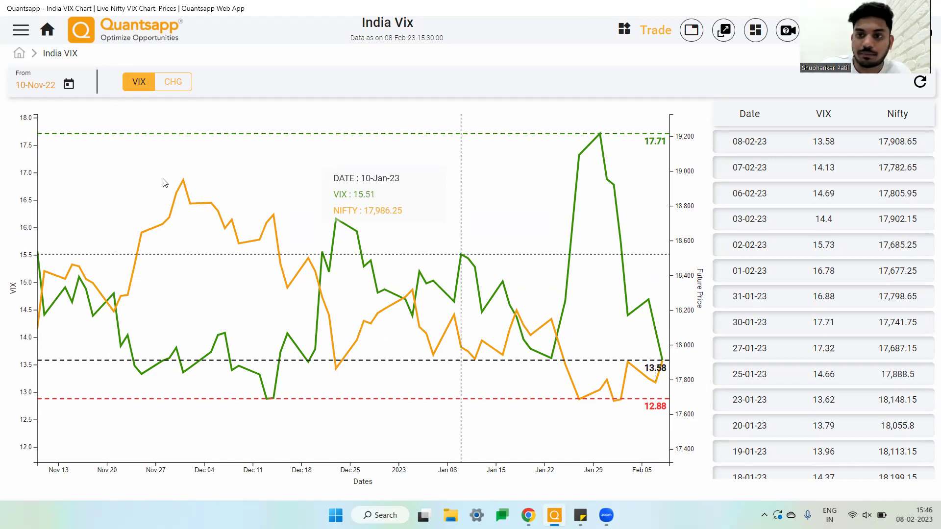
# From the home tools page, start a custom strategy in the Nifty Option Architect.
pyautogui.click(47, 29)
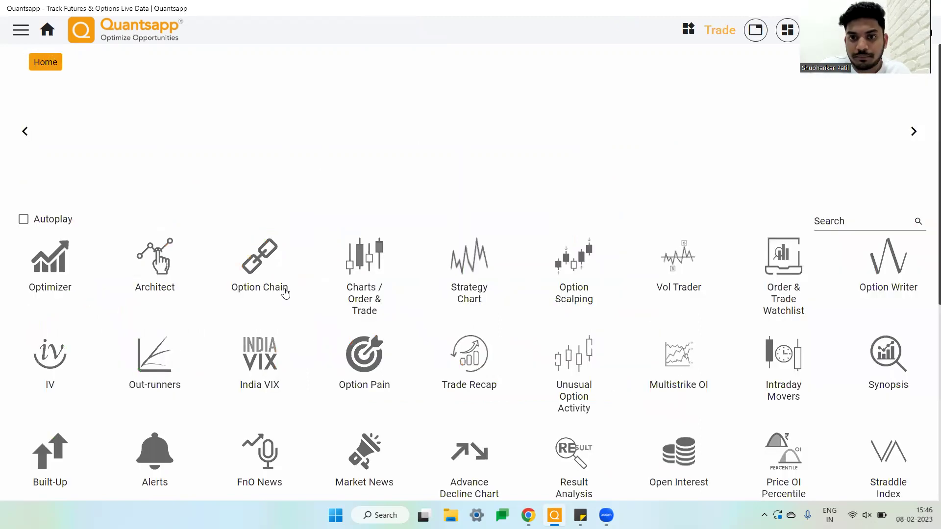
pyautogui.click(162, 276)
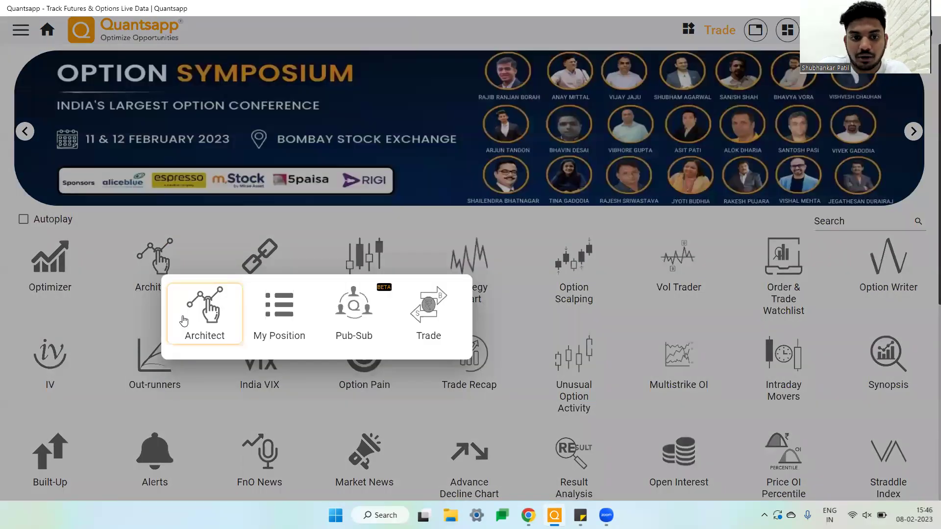
pyautogui.click(183, 320)
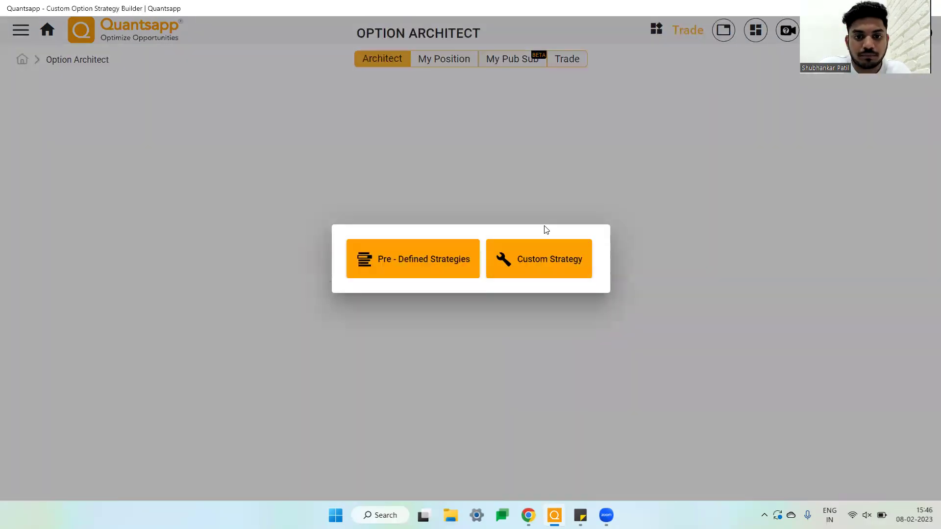
pyautogui.click(547, 250)
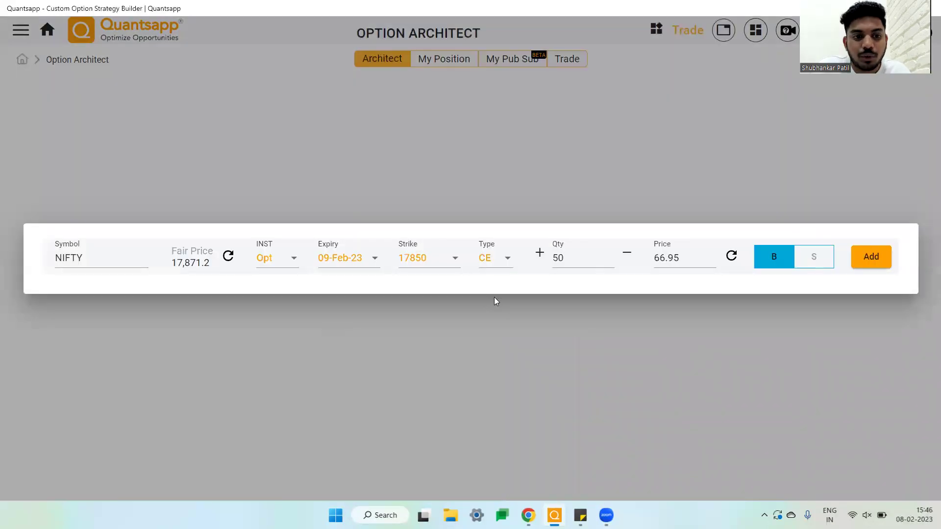
# Add a bought 17900 PE expiring 16-Feb-23, qty 50, for a 6,550 debit.
pyautogui.click(372, 261)
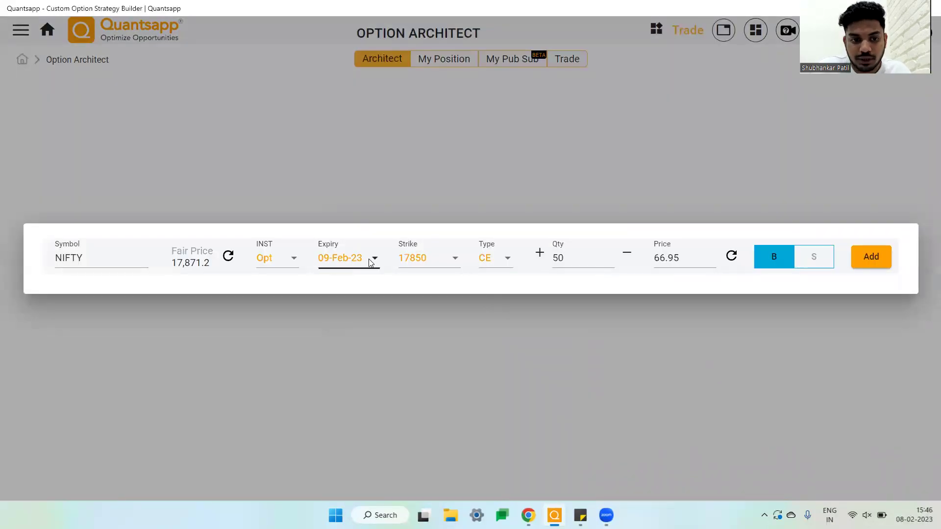
pyautogui.click(358, 316)
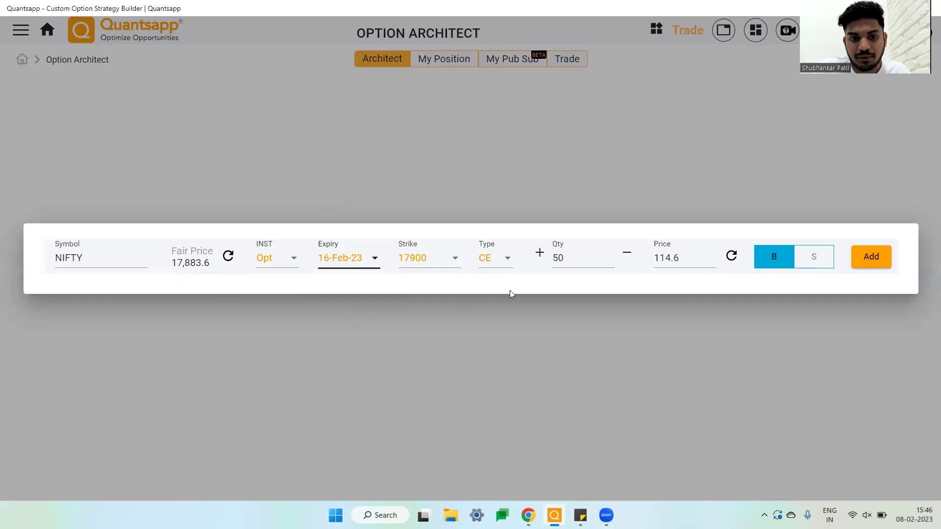
pyautogui.click(506, 258)
pyautogui.click(490, 311)
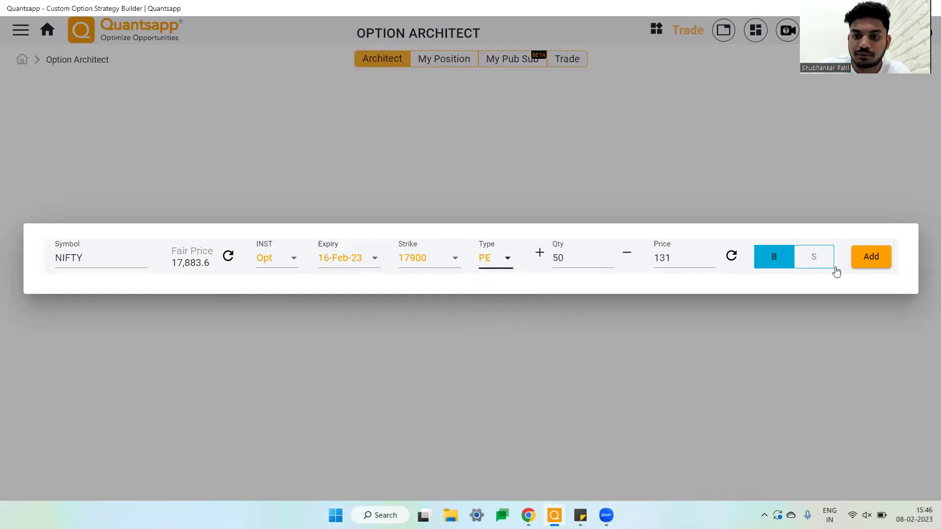
pyautogui.click(879, 262)
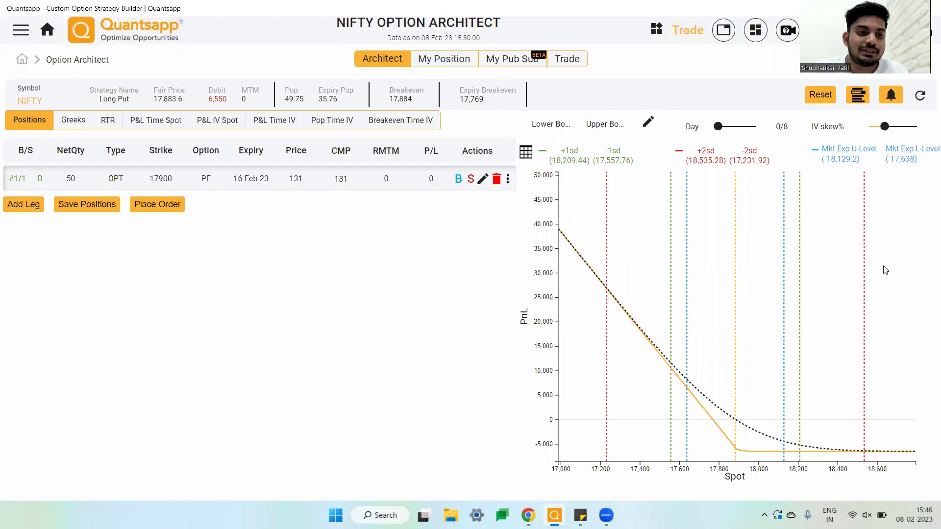
# Show the long put's Greeks: delta −25.9, theta −382.57, vega 527.59.
pyautogui.click(84, 127)
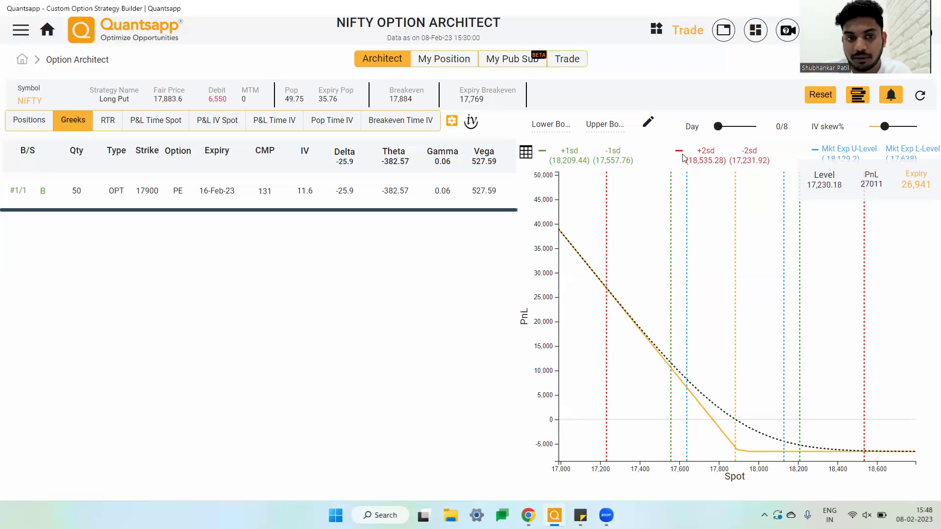
# Recheck the Greeks and highlight total Theta, then return to the bought 17900 PE position.
pyautogui.click(33, 121)
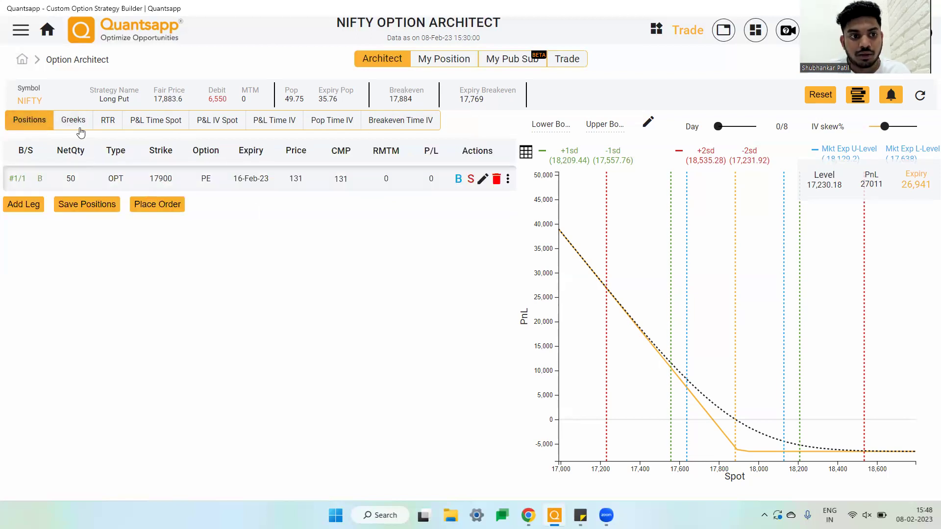
pyautogui.click(79, 125)
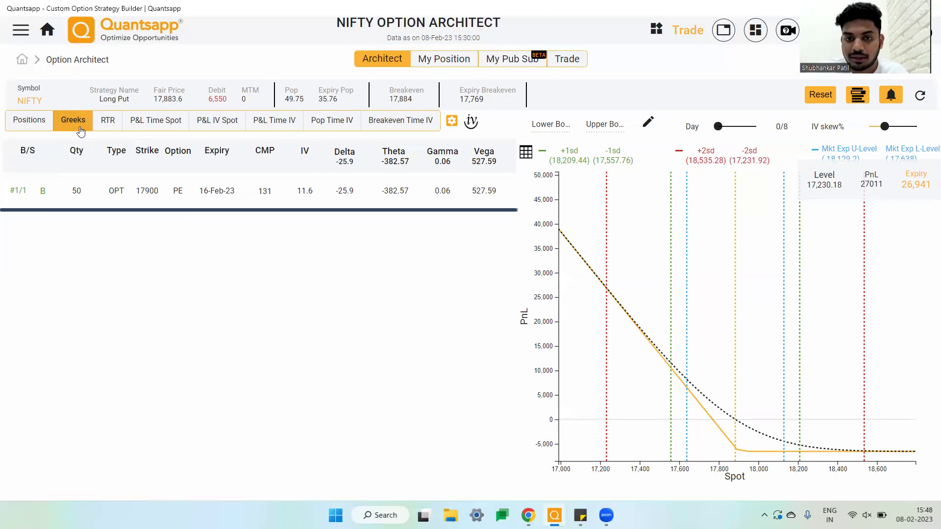
pyautogui.moveTo(381, 161); pyautogui.dragTo(412, 171)
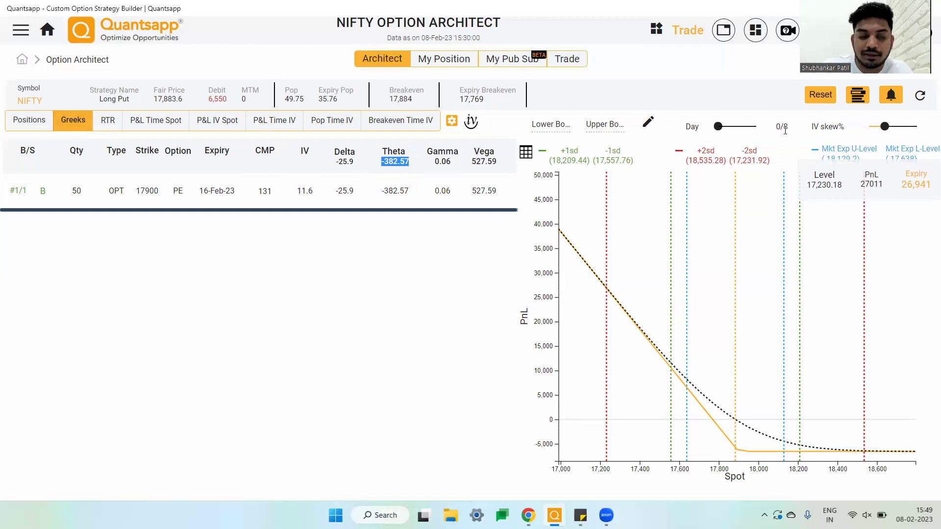
pyautogui.click(29, 120)
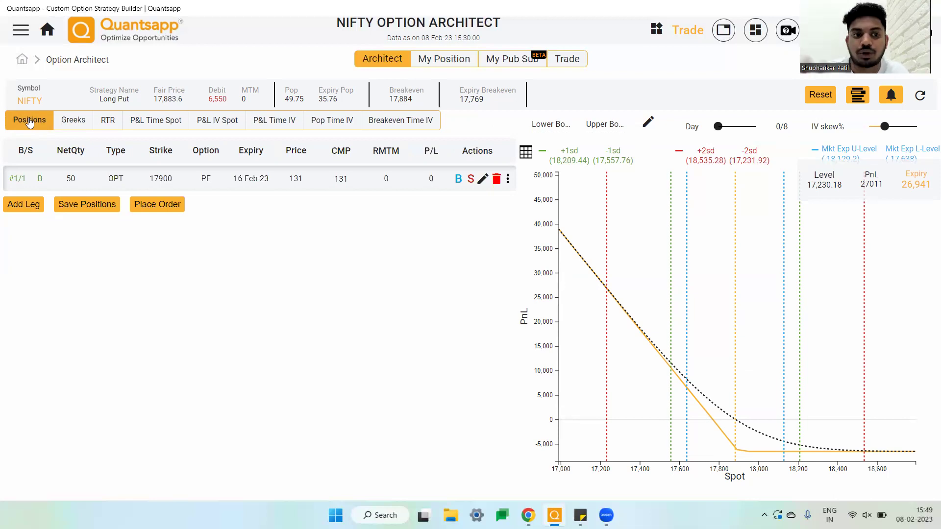
# Add a sold 17500 CE leg by mistake, then delete it.
pyautogui.click(26, 206)
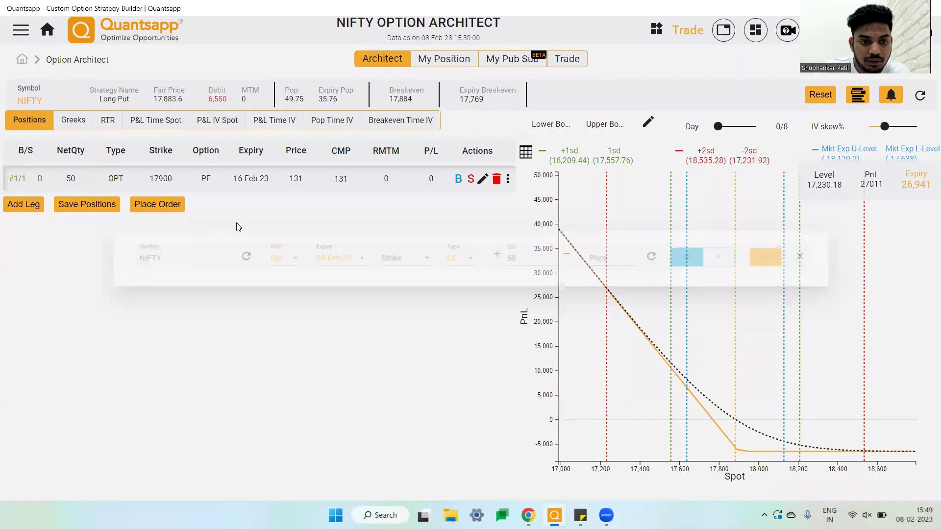
pyautogui.click(437, 266)
pyautogui.scroll(2, 436, 266)
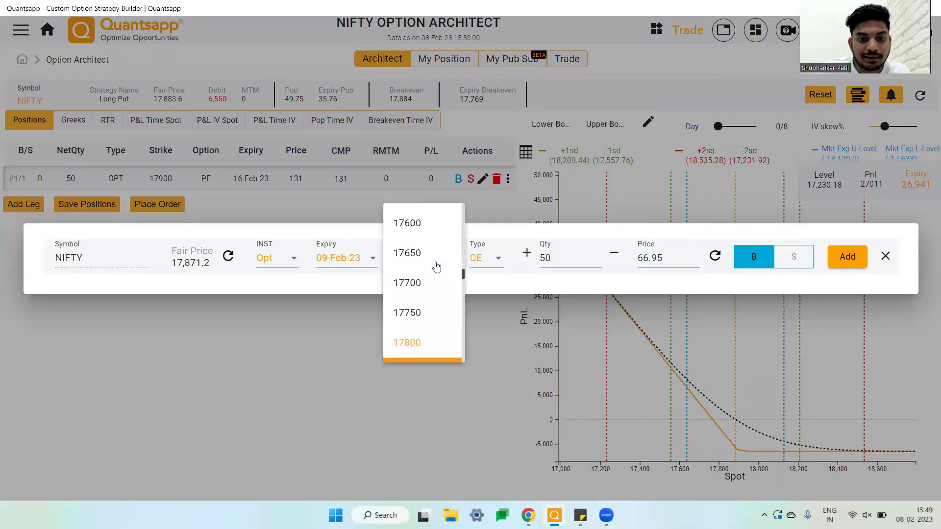
pyautogui.scroll(2, 437, 266)
pyautogui.click(434, 258)
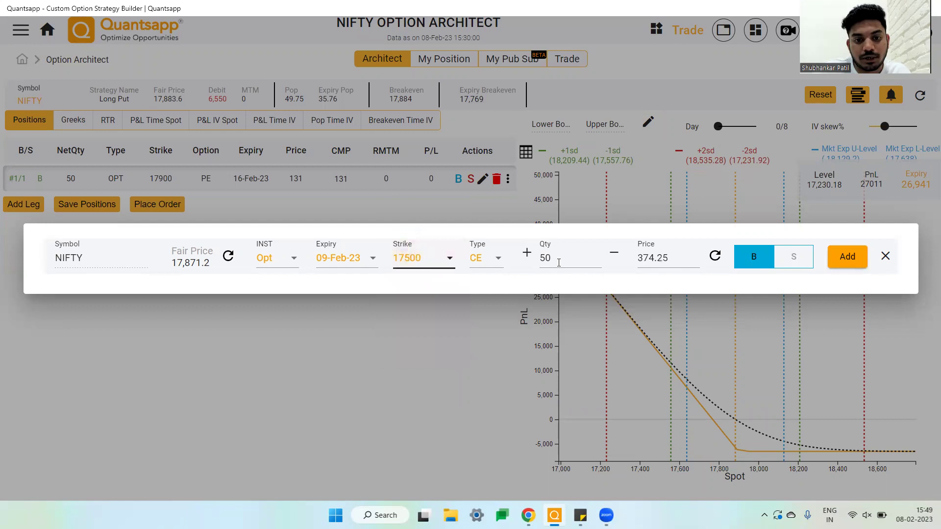
pyautogui.click(377, 261)
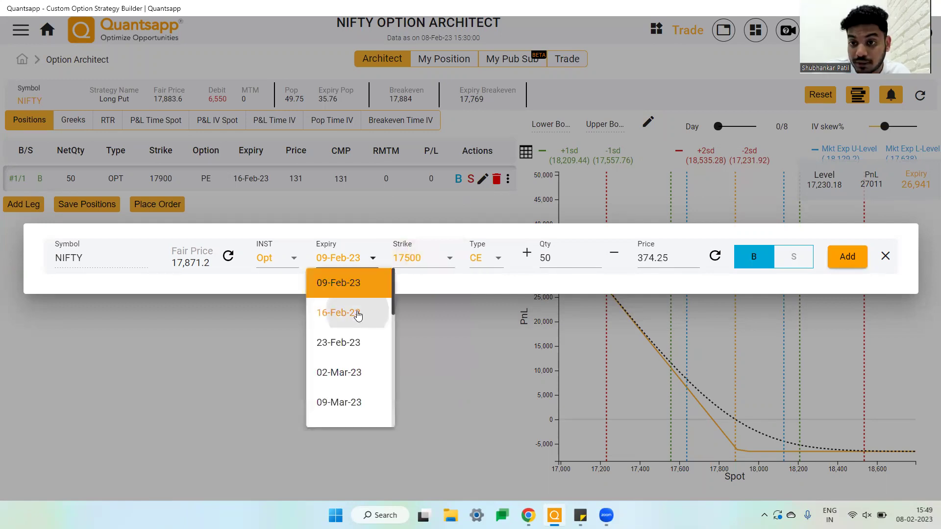
pyautogui.click(360, 313)
pyautogui.click(417, 258)
pyautogui.scroll(2, 417, 258)
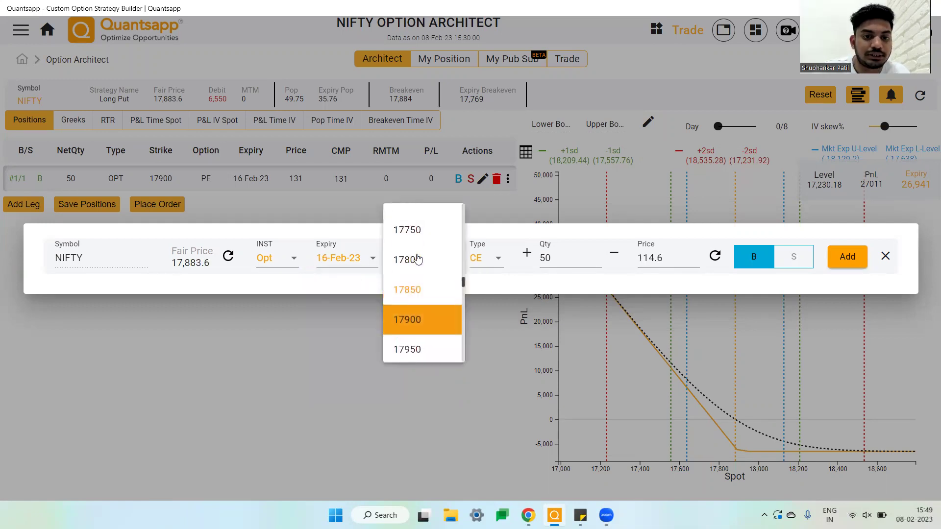
pyautogui.scroll(2, 417, 258)
pyautogui.scroll(2, 416, 258)
pyautogui.scroll(1, 416, 258)
pyautogui.scroll(2, 417, 258)
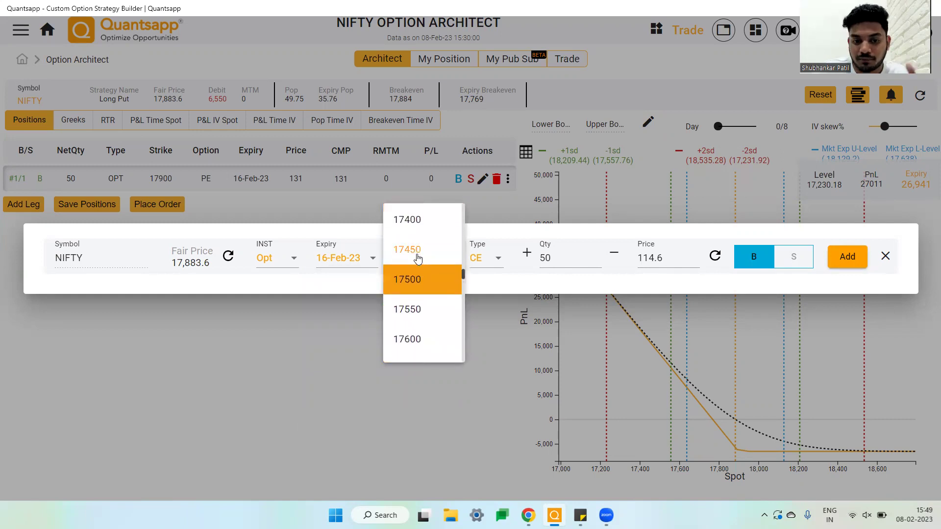
pyautogui.click(458, 285)
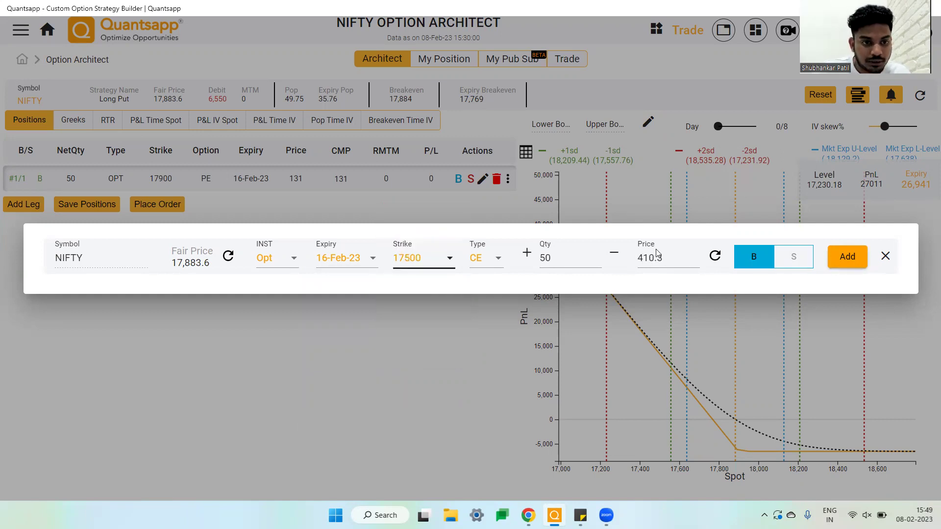
pyautogui.click(796, 260)
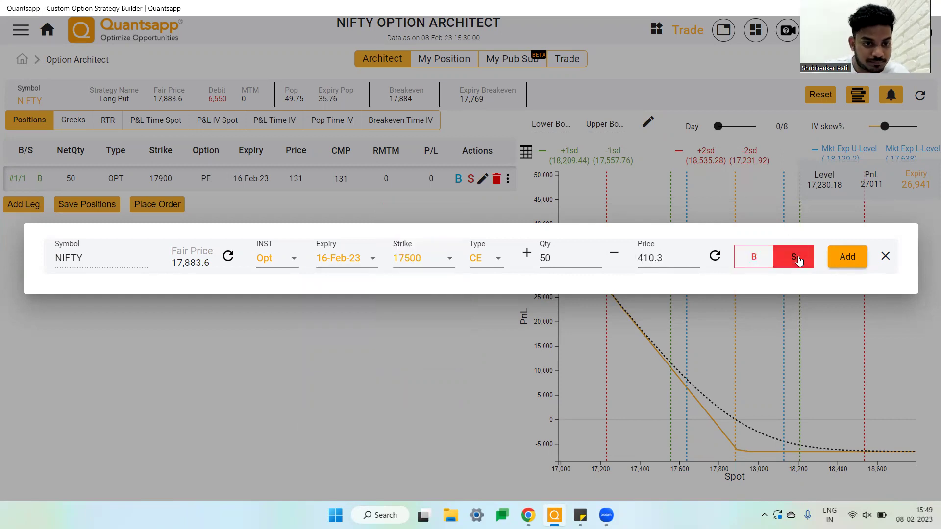
pyautogui.click(855, 259)
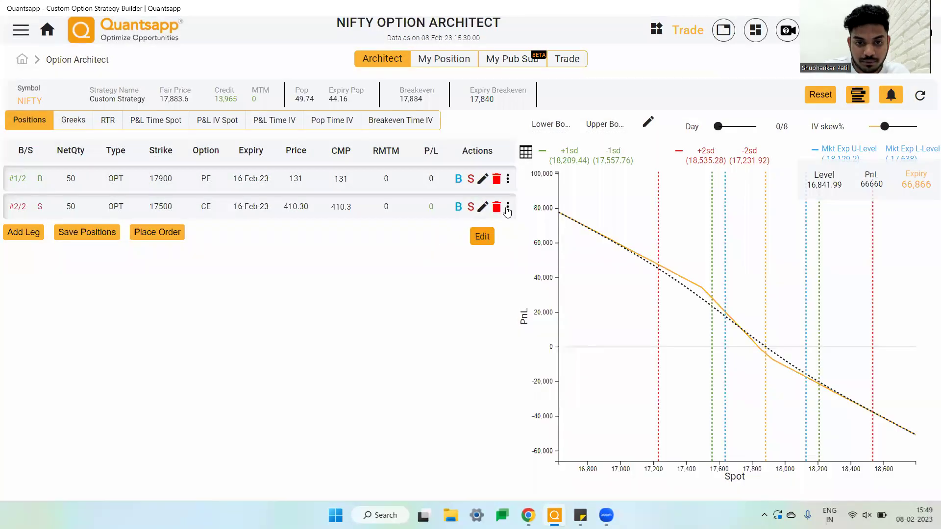
pyautogui.click(496, 207)
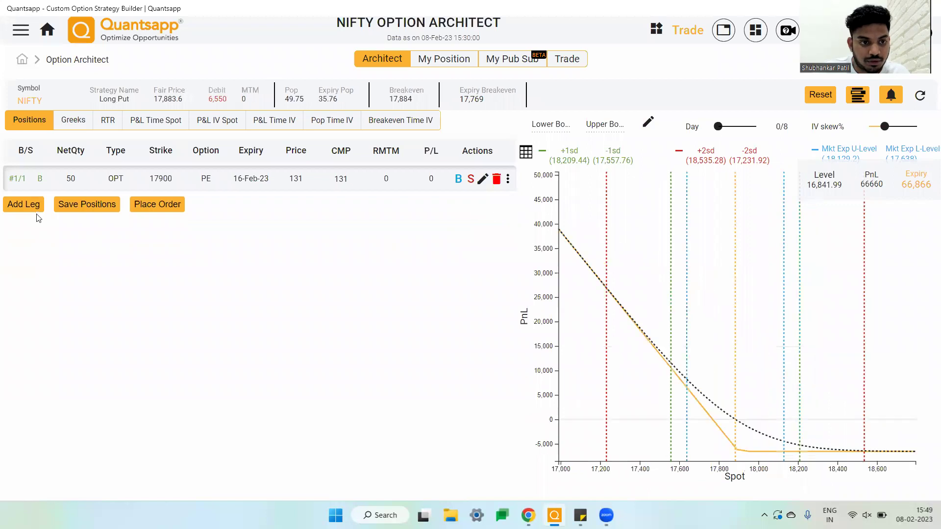
# Add a sold 17500 PE leg expiring 16-Feb-23, priced 27.50, for a 5,175 debit.
pyautogui.click(25, 203)
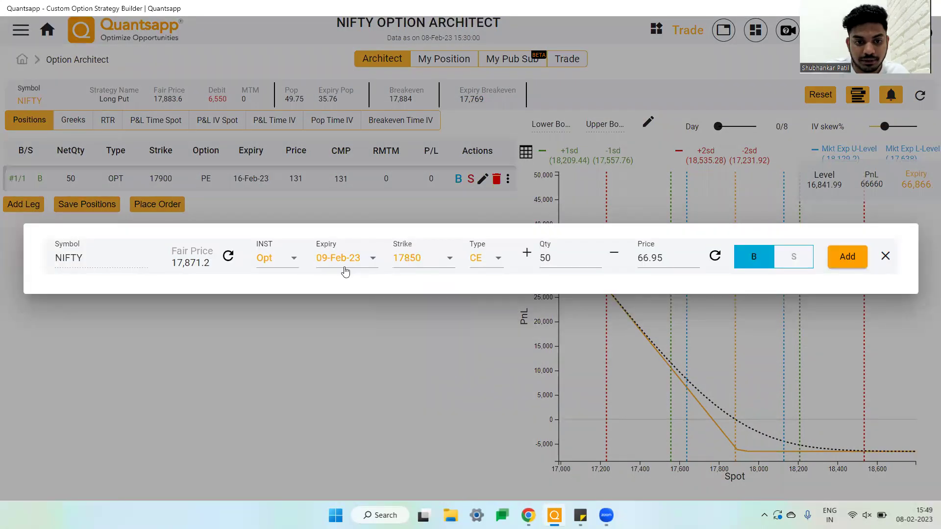
pyautogui.click(344, 266)
pyautogui.click(338, 313)
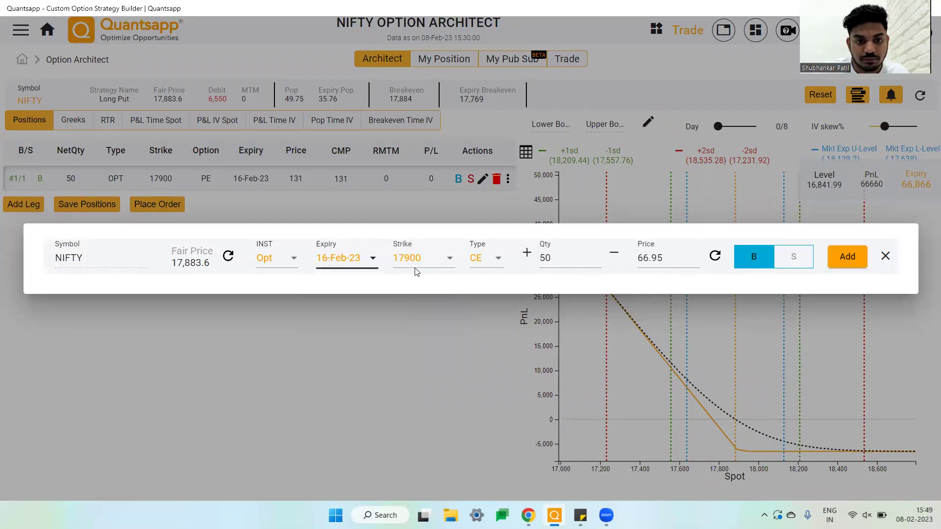
pyautogui.click(417, 270)
pyautogui.scroll(3, 418, 270)
pyautogui.scroll(1, 418, 270)
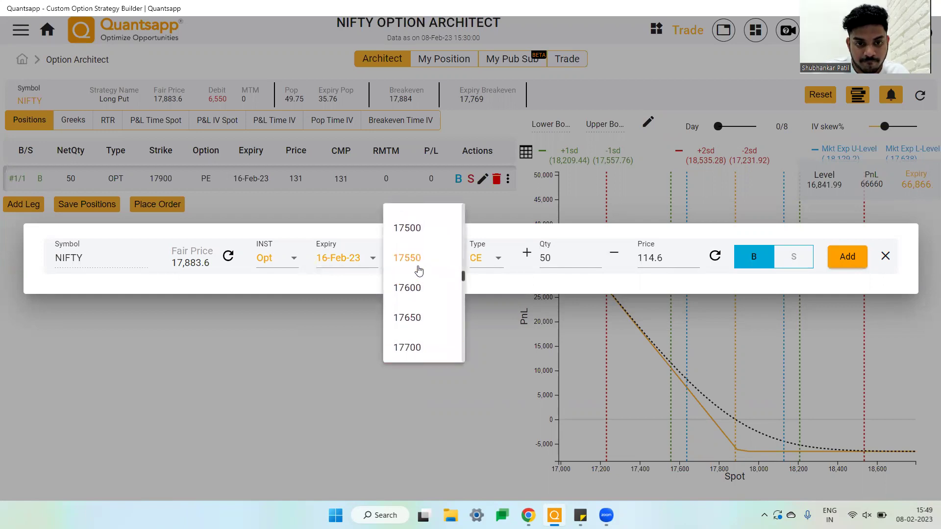
pyautogui.scroll(1, 423, 261)
pyautogui.click(431, 250)
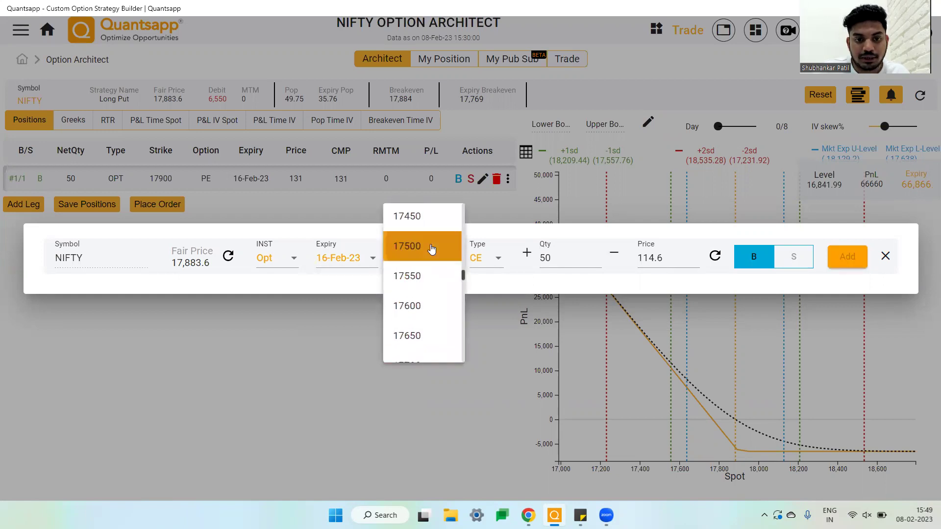
pyautogui.click(483, 257)
pyautogui.click(483, 313)
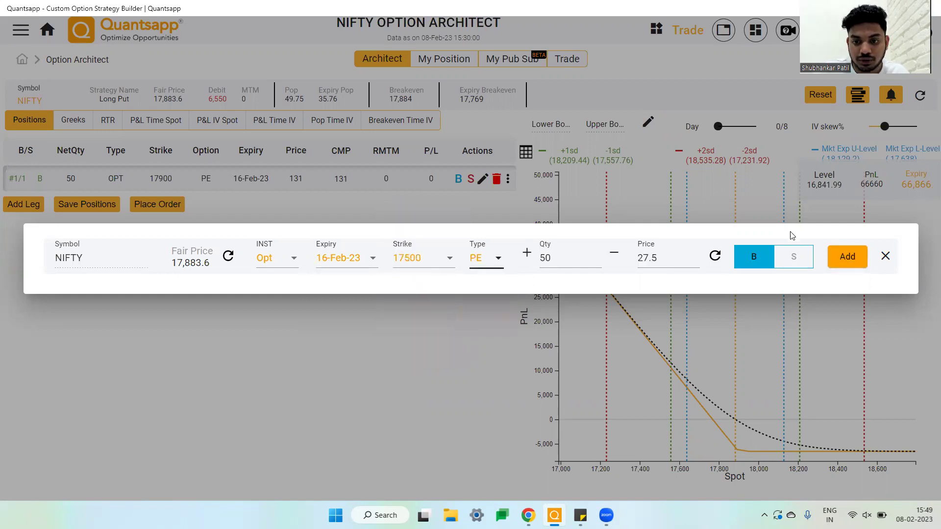
pyautogui.click(795, 257)
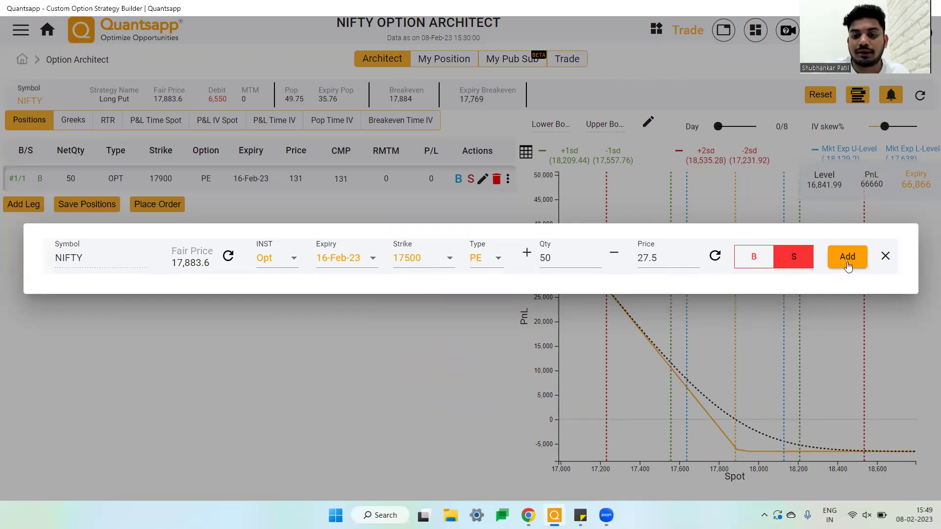
pyautogui.click(847, 262)
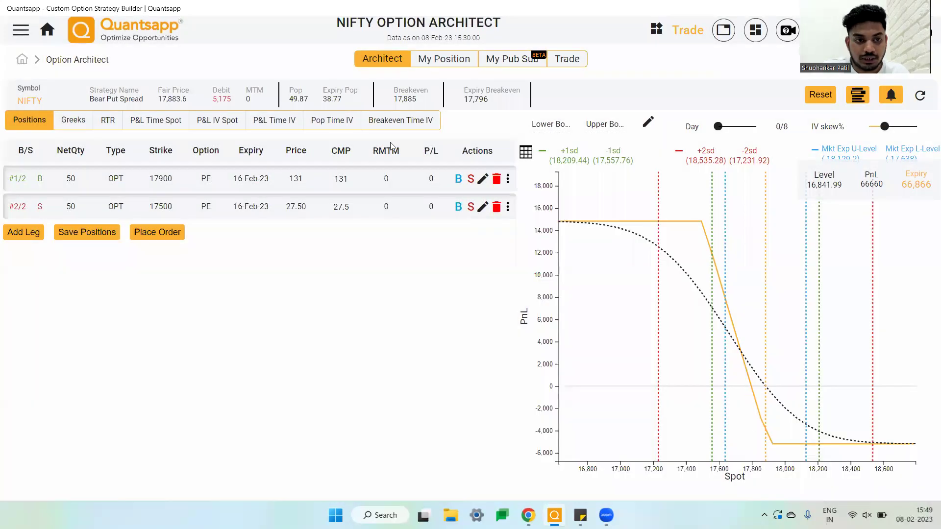
pyautogui.doubleClick(103, 89)
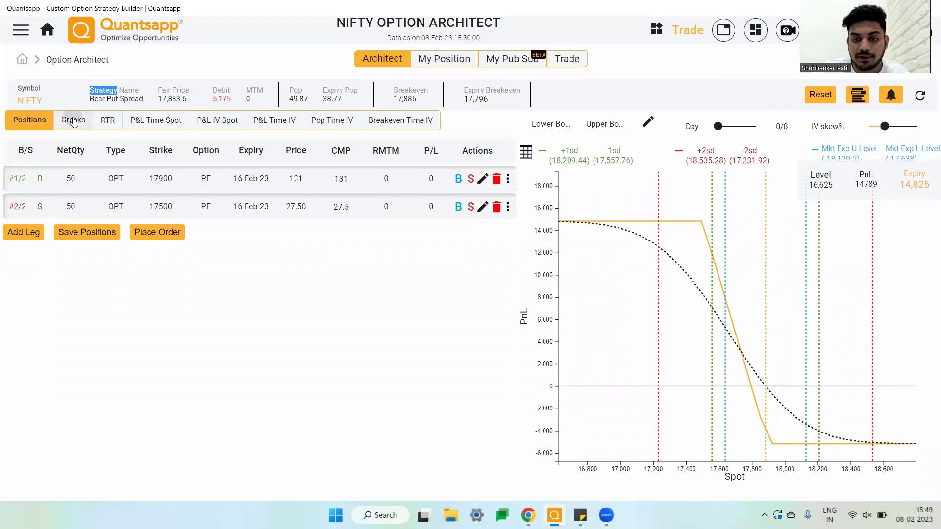
pyautogui.click(73, 121)
pyautogui.moveTo(435, 161); pyautogui.dragTo(498, 163)
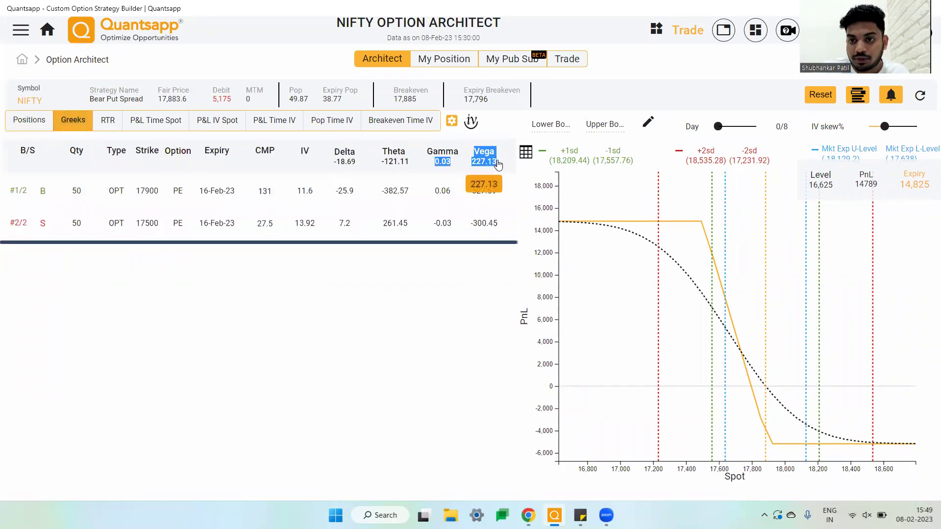
pyautogui.moveTo(380, 162); pyautogui.dragTo(409, 164)
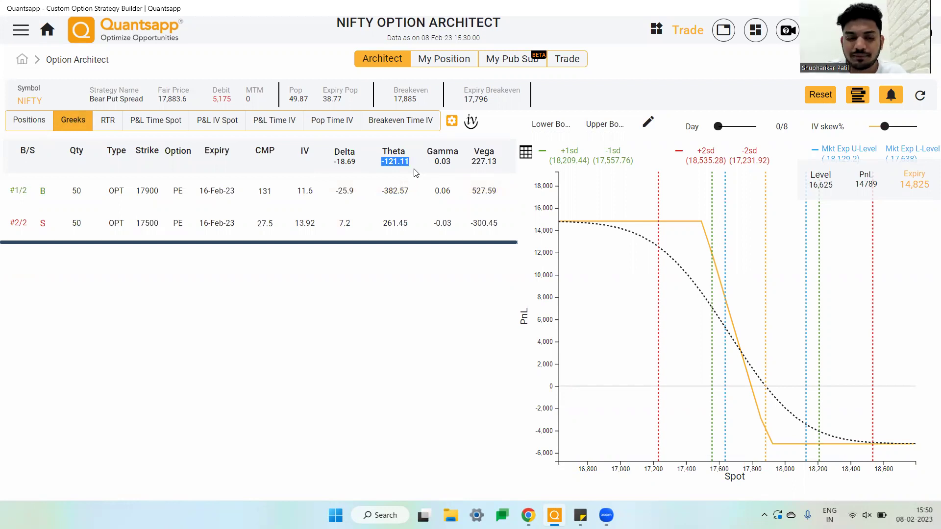
pyautogui.moveTo(397, 162); pyautogui.dragTo(410, 174)
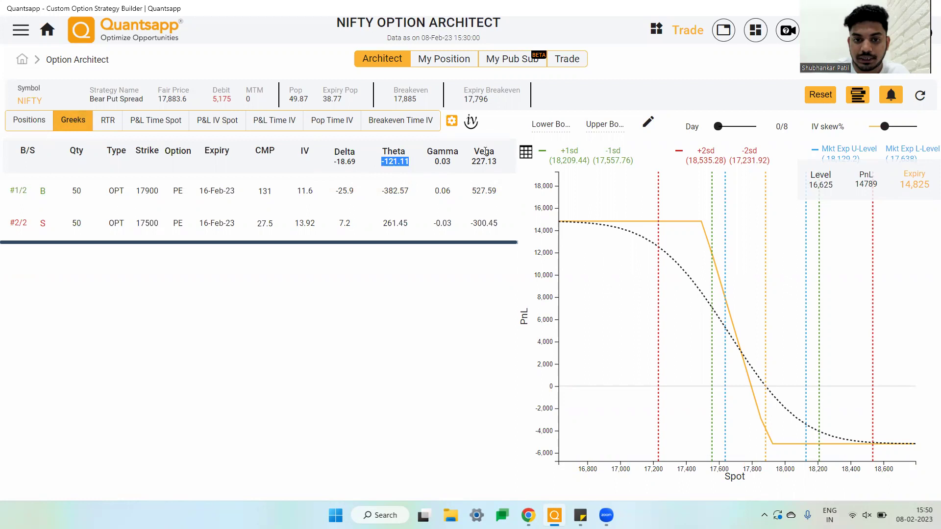
pyautogui.moveTo(466, 169); pyautogui.dragTo(506, 170)
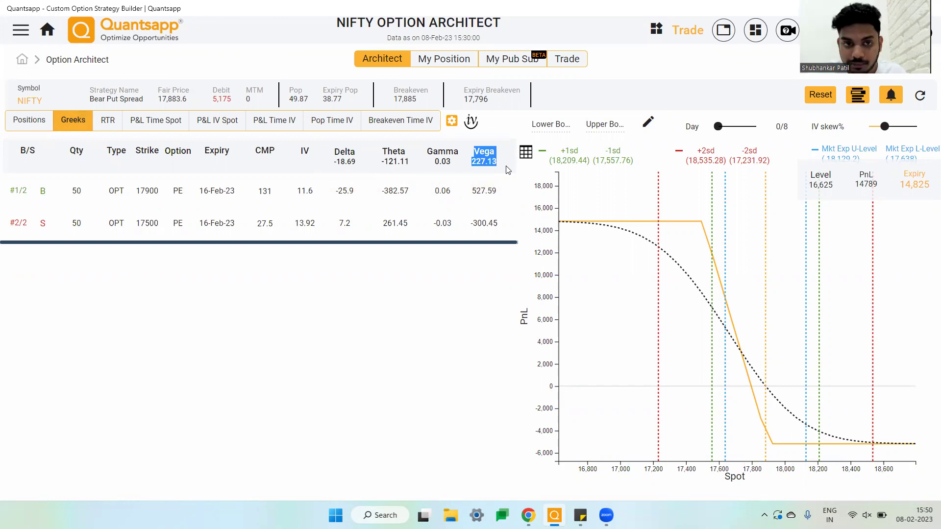
pyautogui.click(22, 126)
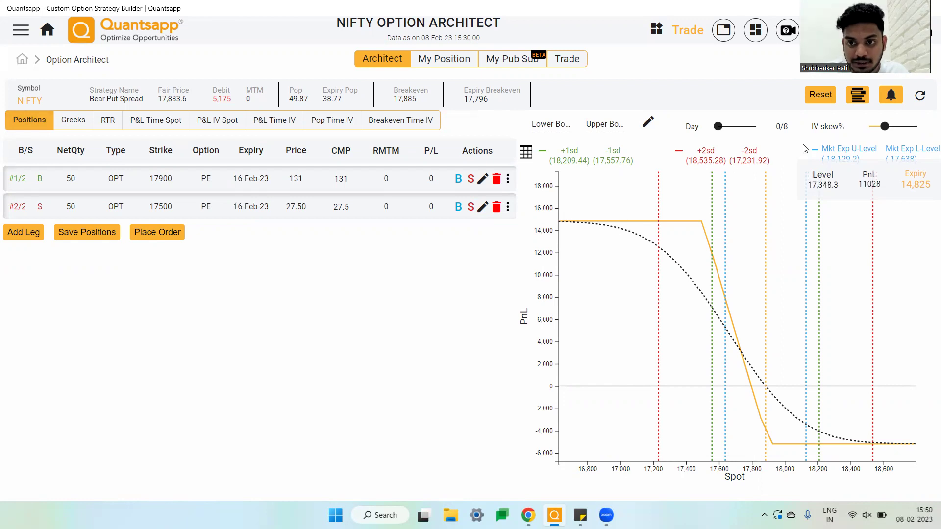
# Start a new custom strategy with a sold 17850 CE, 09-Feb-23, qty 50, credit 3,348.
pyautogui.click(49, 39)
pyautogui.moveTo(154, 264)
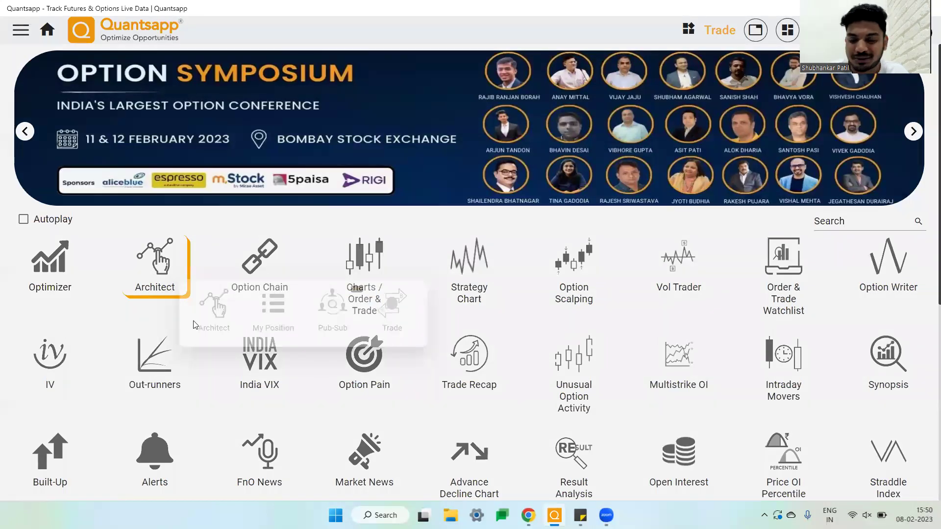
pyautogui.click(195, 325)
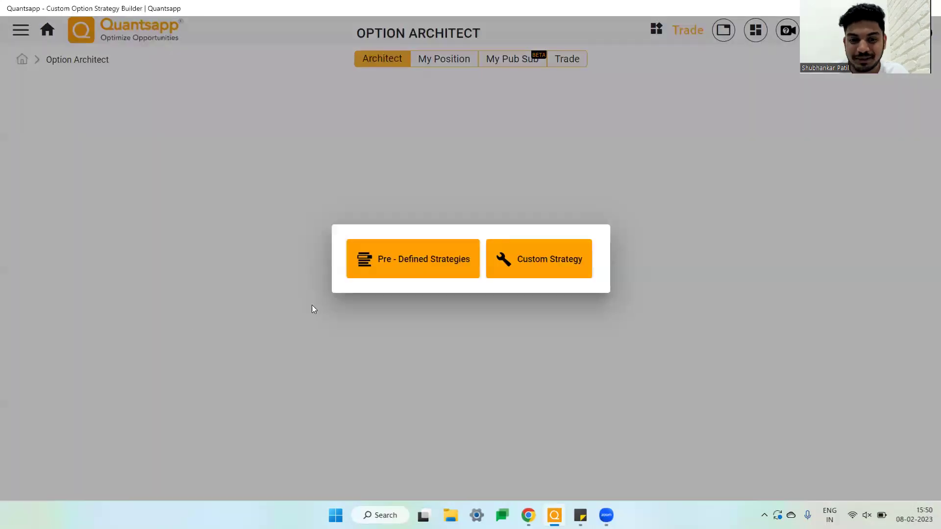
pyautogui.click(517, 271)
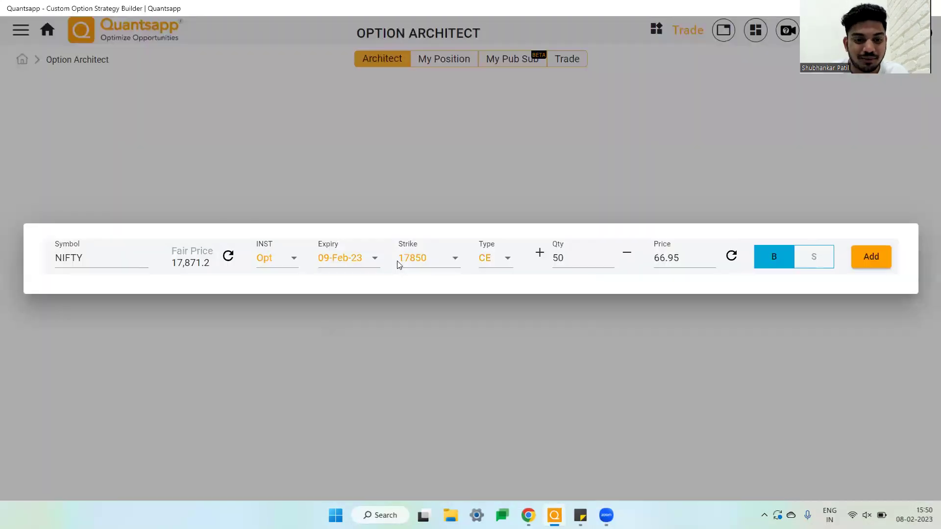
pyautogui.click(489, 268)
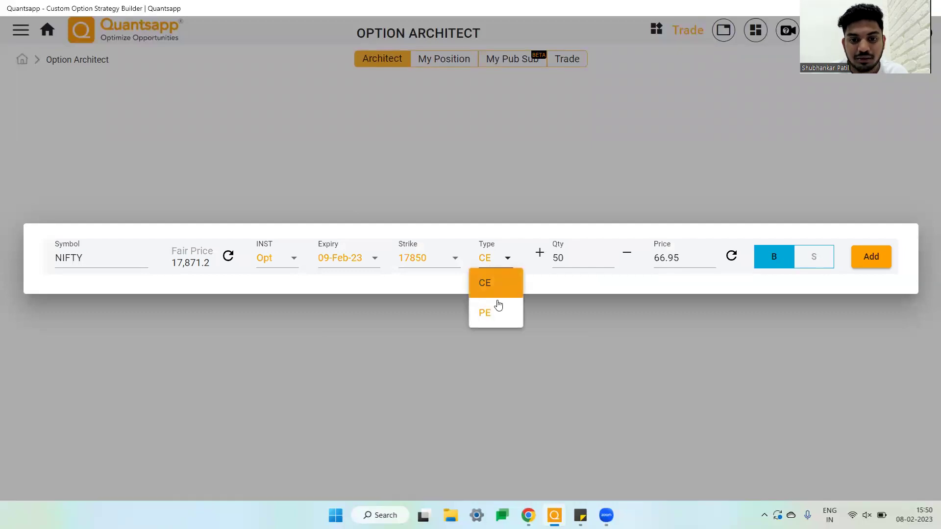
pyautogui.click(817, 272)
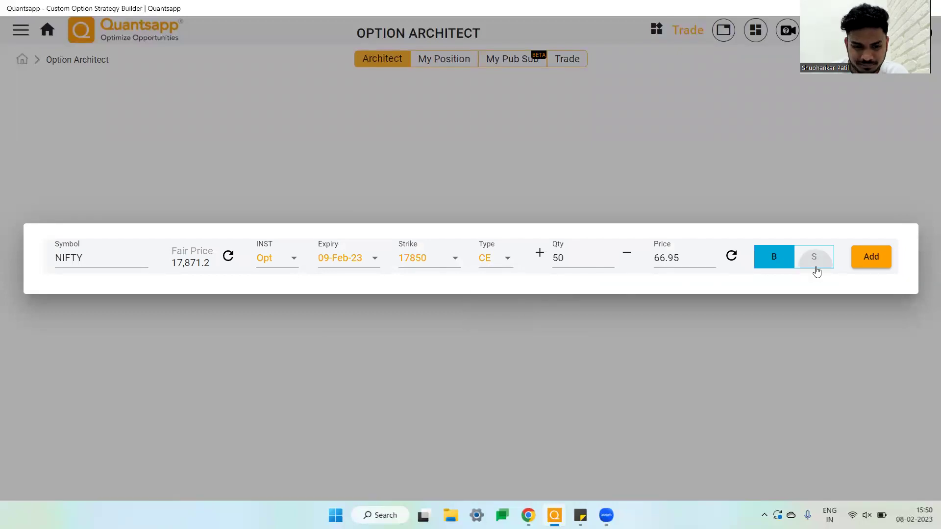
pyautogui.click(816, 268)
pyautogui.click(873, 259)
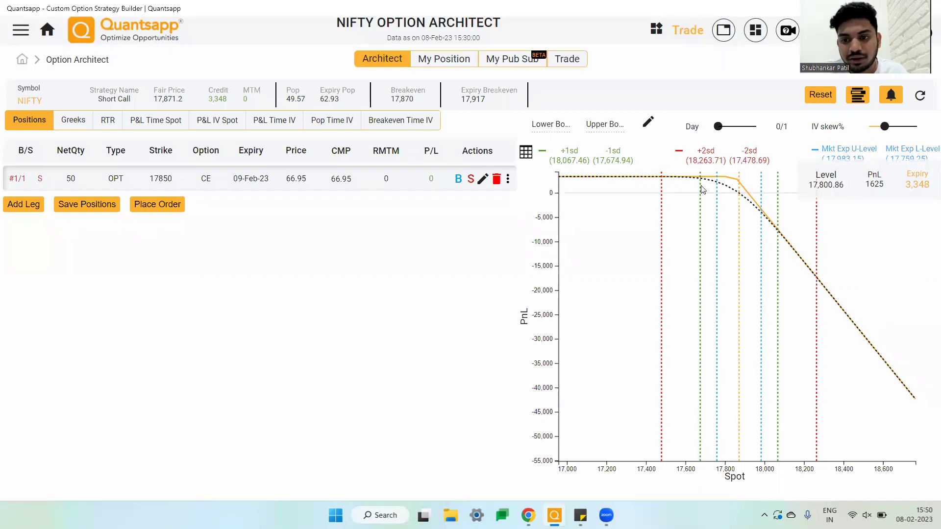
pyautogui.moveTo(909, 392)
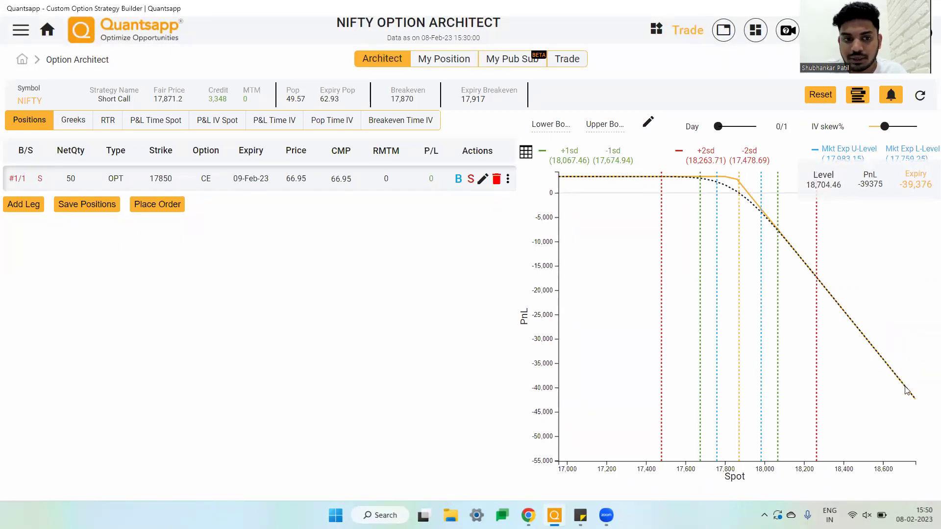
# Add a bought 18100 CE leg for a 3,213-credit spread and display its Greeks.
pyautogui.click(26, 204)
pyautogui.click(442, 263)
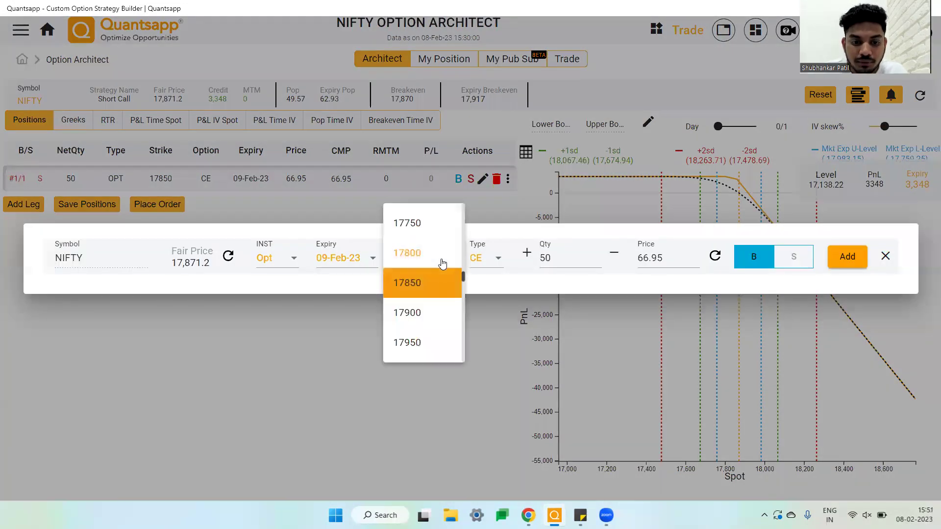
pyautogui.scroll(2, 434, 289)
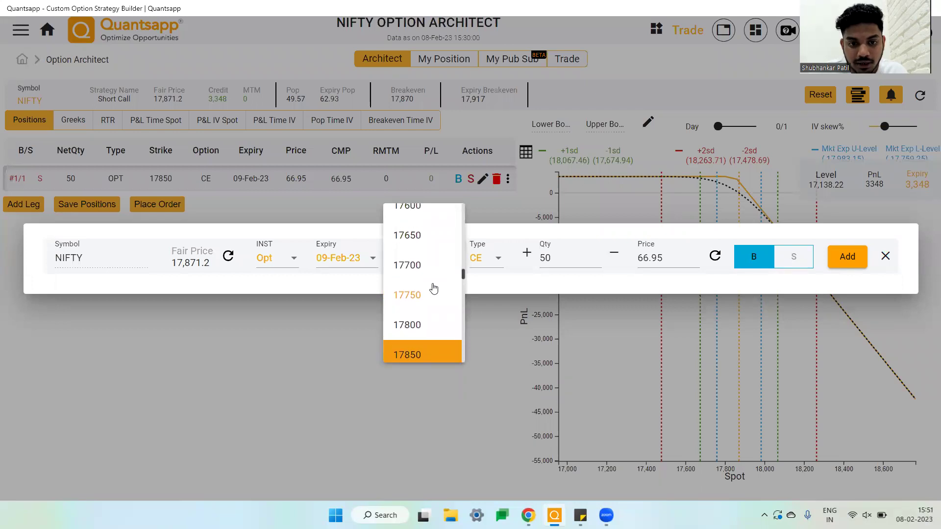
pyautogui.scroll(1, 434, 289)
pyautogui.scroll(-5, 434, 289)
pyautogui.scroll(1, 434, 289)
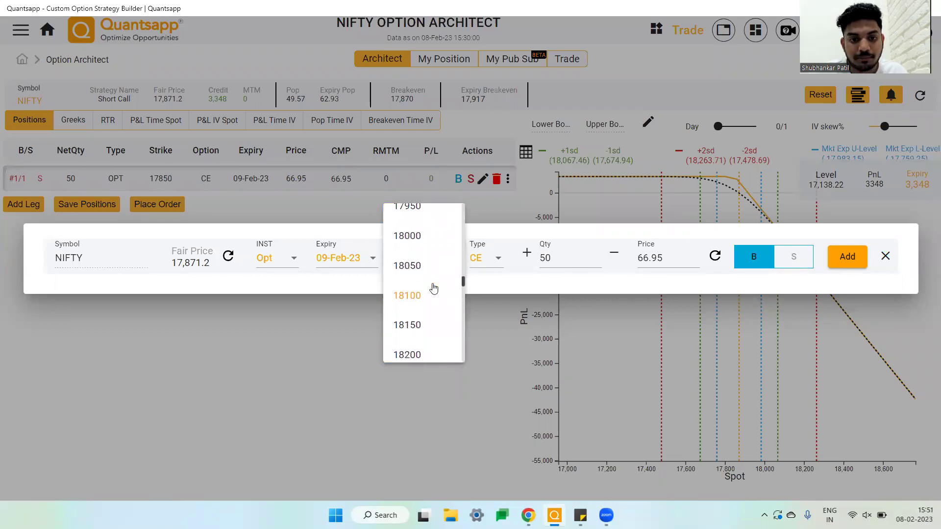
pyautogui.click(422, 304)
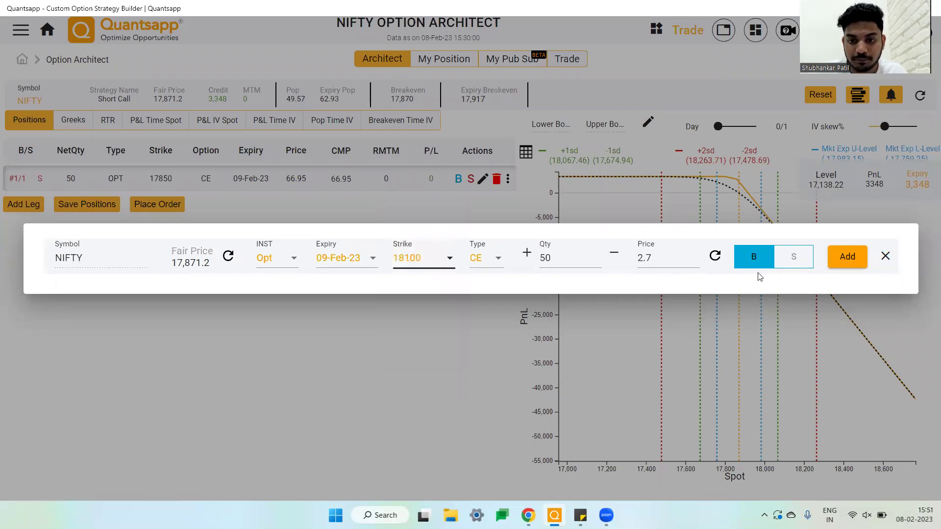
pyautogui.click(847, 258)
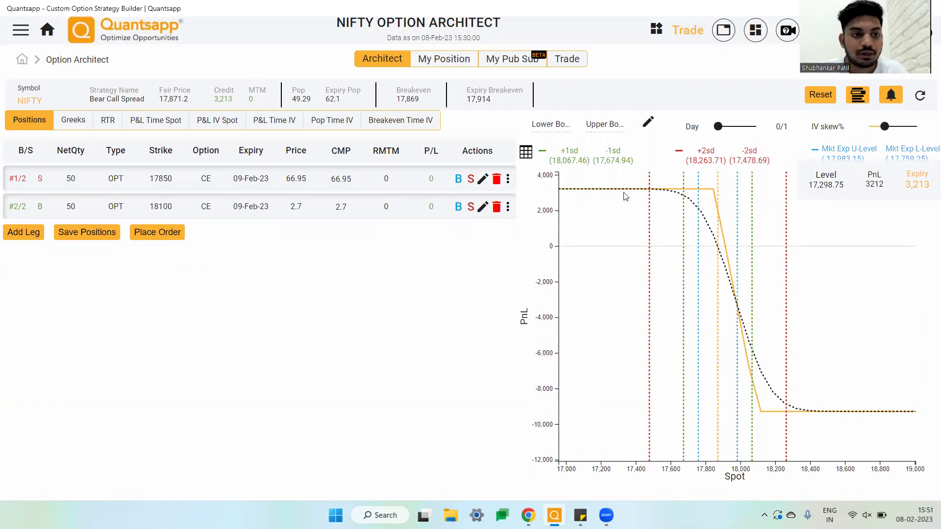
pyautogui.click(64, 120)
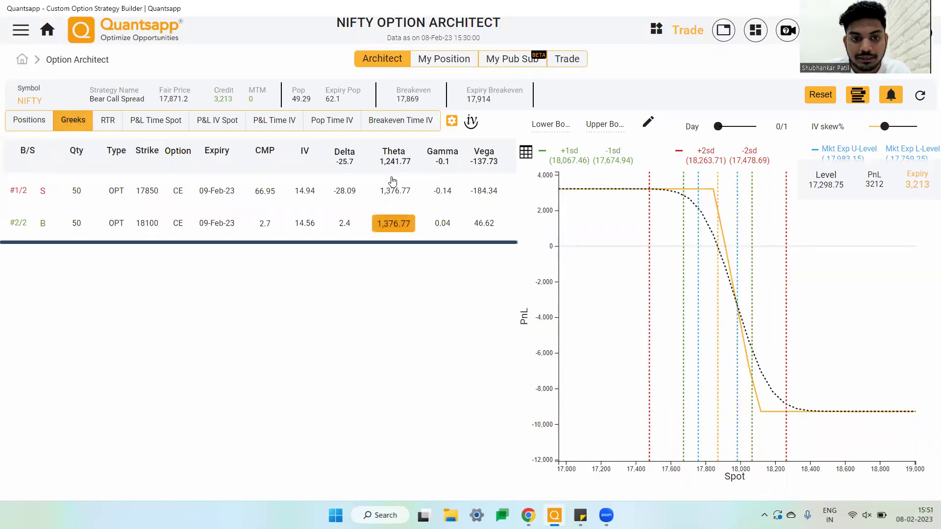
# Highlight the spread's net theta of 1,241.77, then go to the home dashboard.
pyautogui.moveTo(375, 155); pyautogui.dragTo(417, 173)
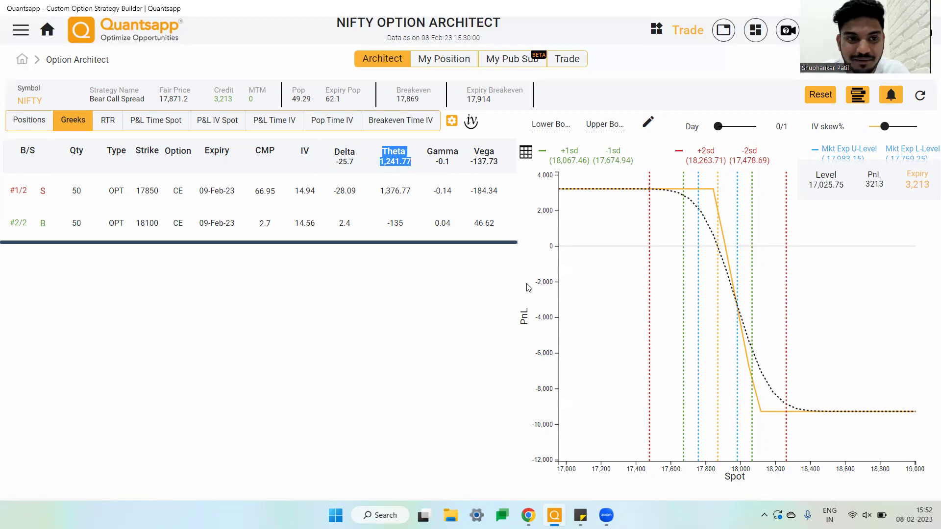
pyautogui.click(47, 31)
pyautogui.moveTo(154, 265)
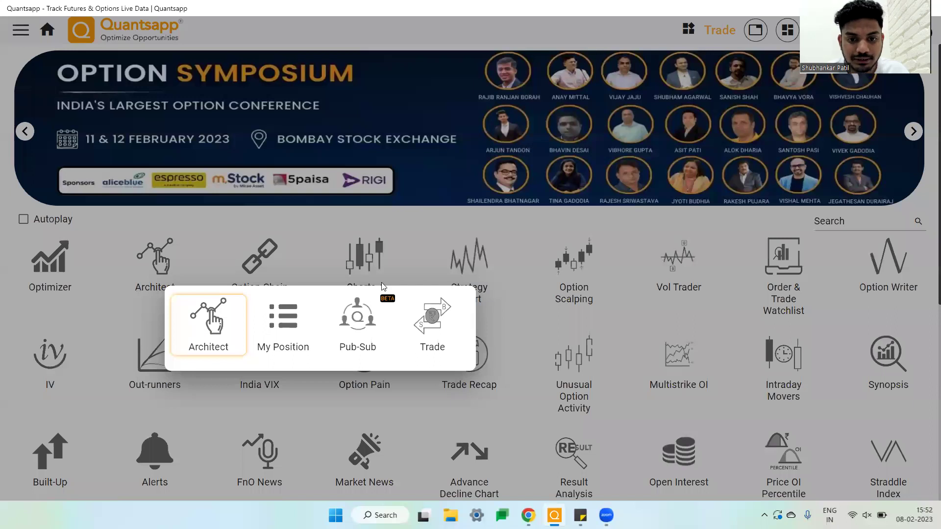
# Choose a Bearish pre-defined Long Put Butterfly with 17800, 17850 and 17900 PE legs.
pyautogui.click(203, 328)
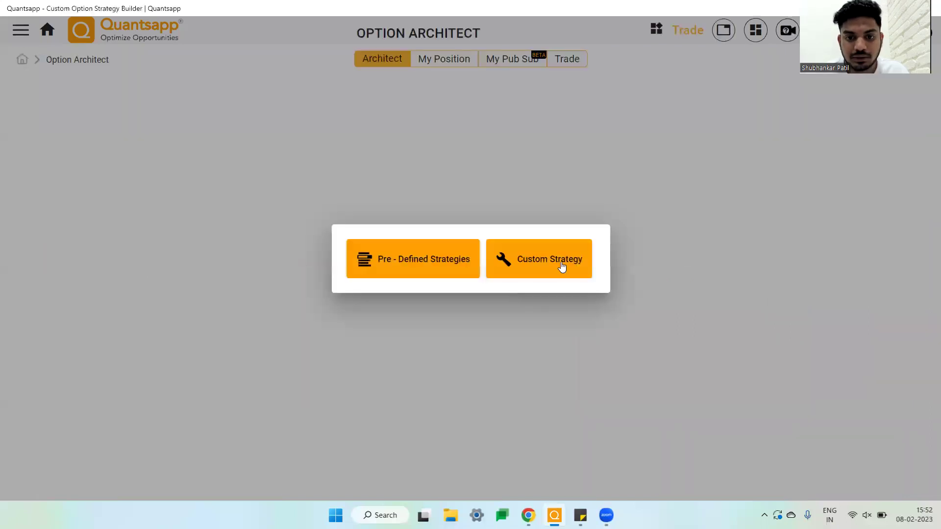
pyautogui.click(563, 267)
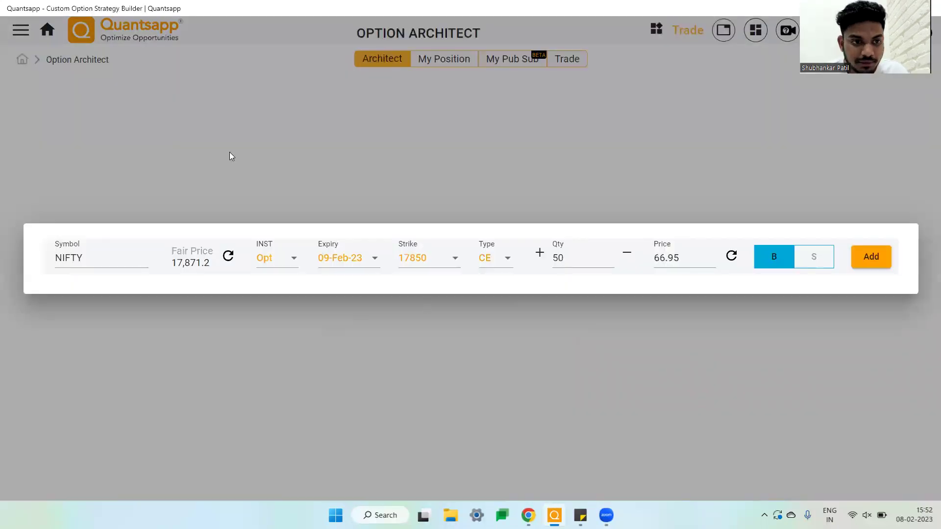
pyautogui.click(230, 154)
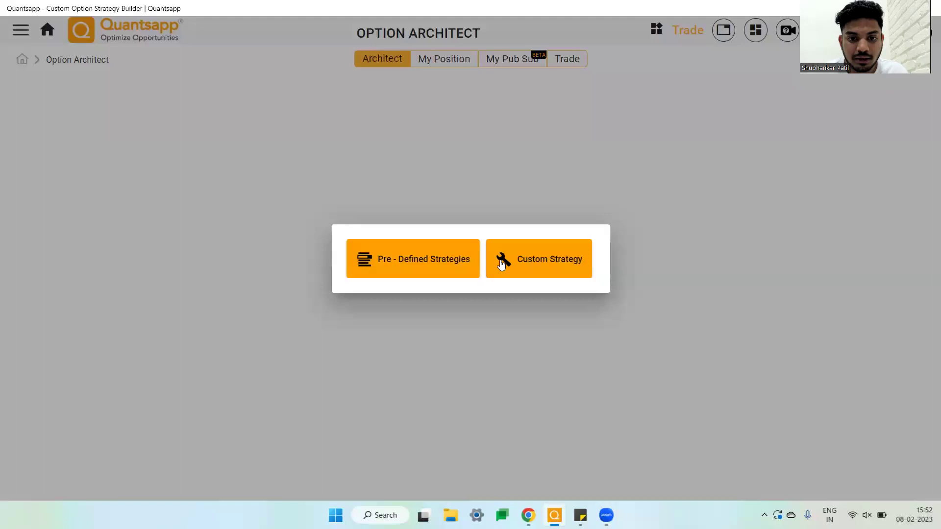
pyautogui.click(446, 263)
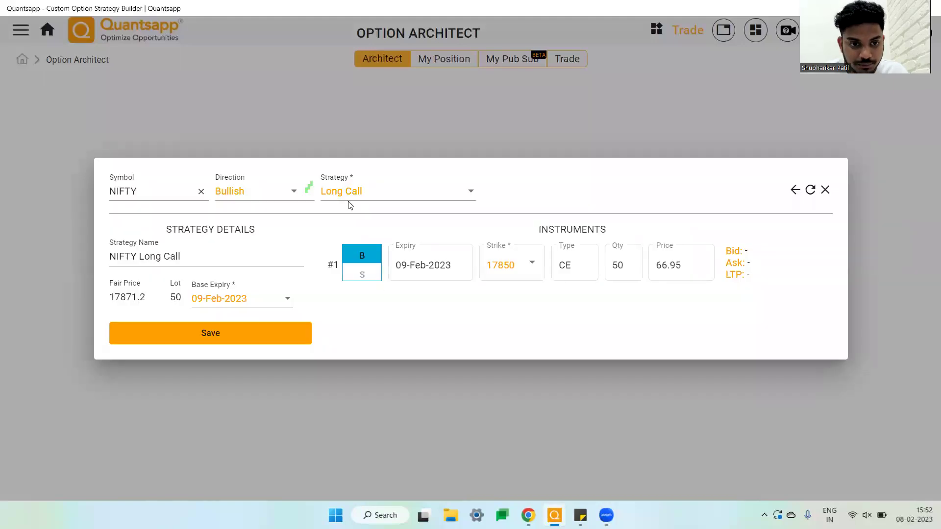
pyautogui.click(291, 191)
pyautogui.click(273, 252)
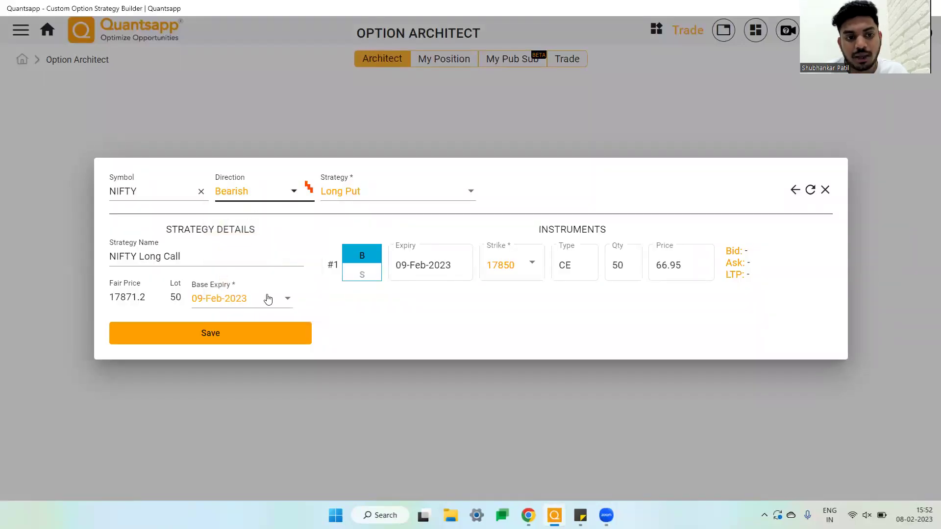
pyautogui.click(396, 194)
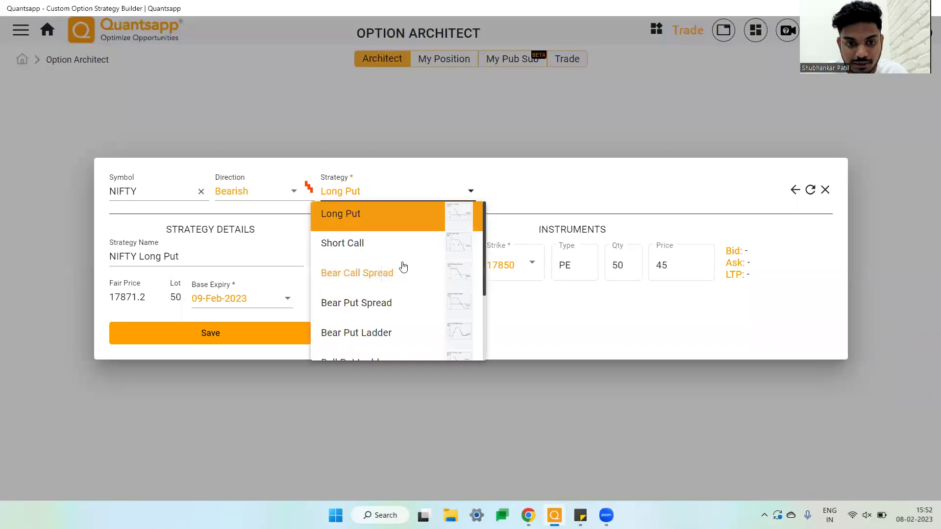
pyautogui.scroll(-3, 404, 267)
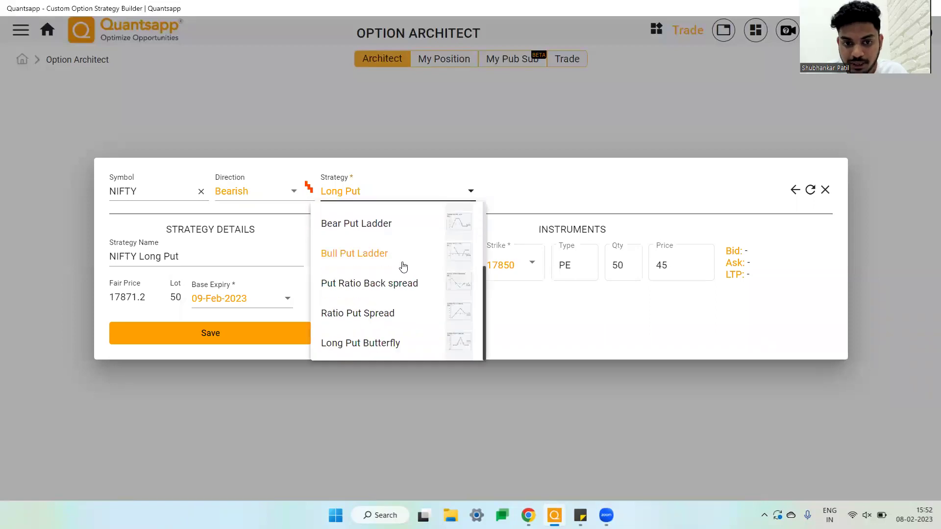
pyautogui.click(365, 351)
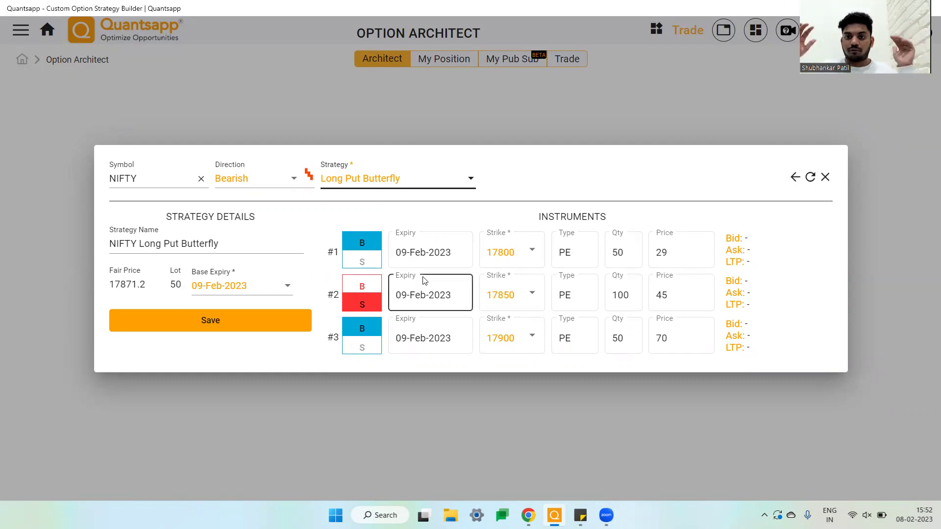
# Save the butterfly and view its payoff, then delete its legs and confirm the reset.
pyautogui.click(255, 316)
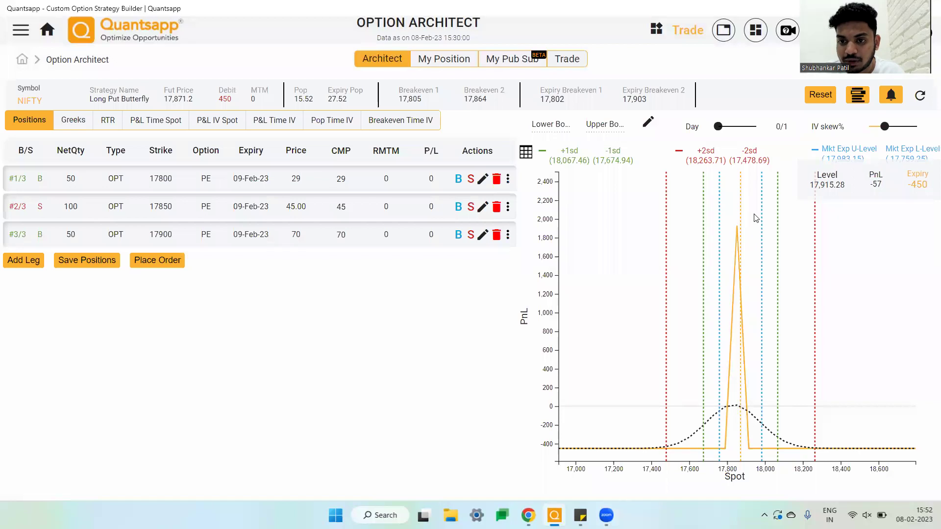
pyautogui.moveTo(738, 233)
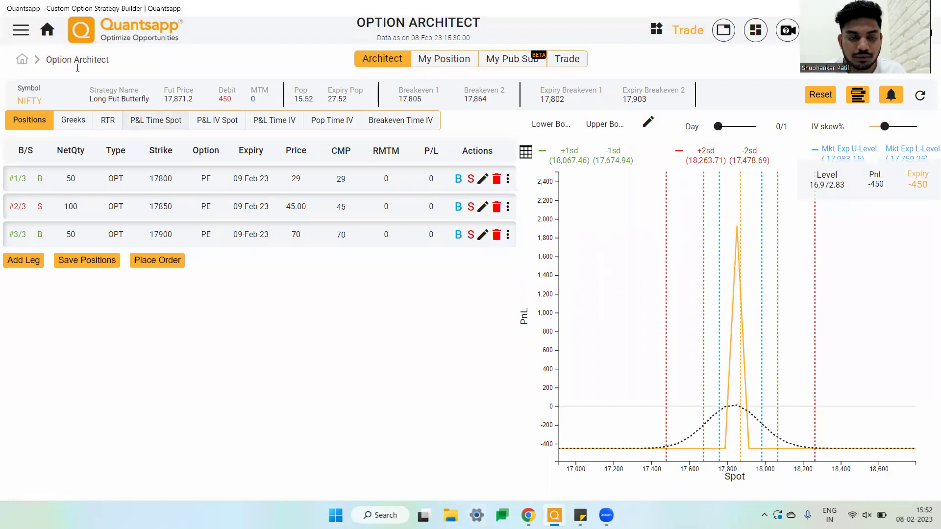
pyautogui.click(497, 180)
pyautogui.click(497, 180)
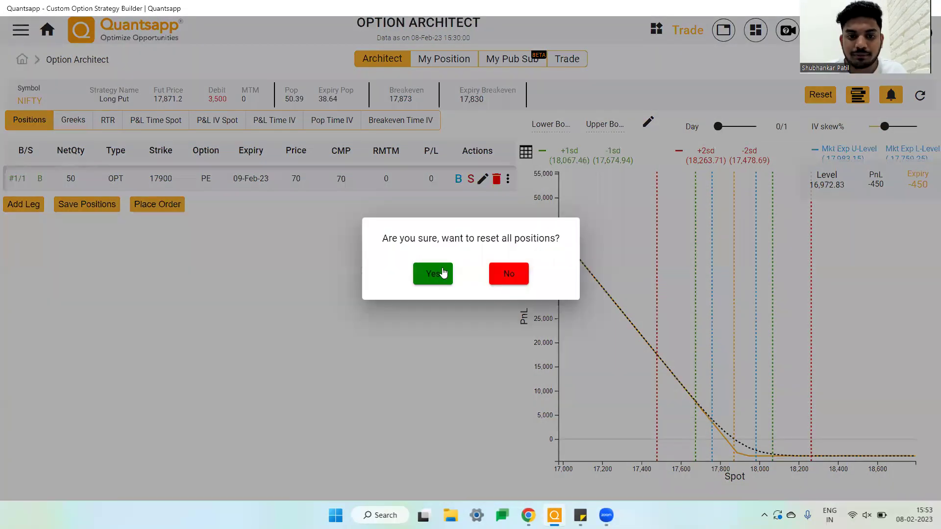
pyautogui.click(443, 273)
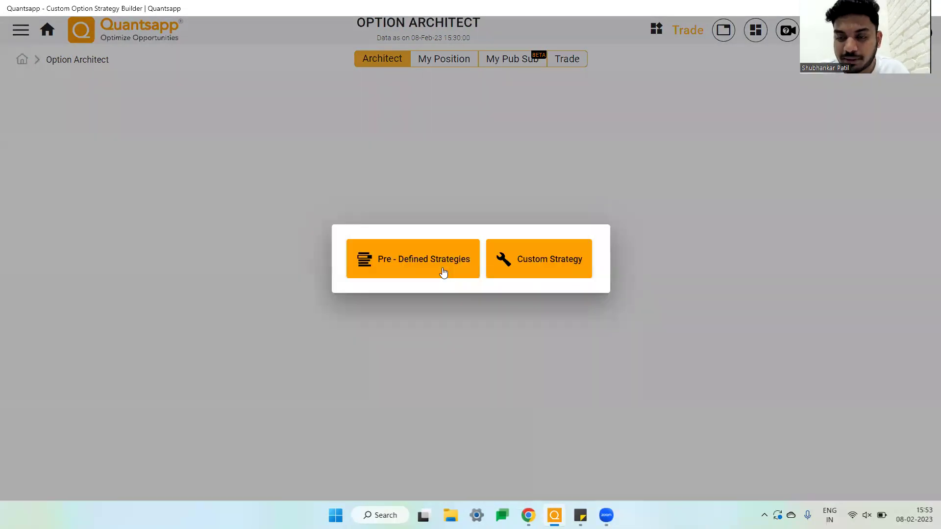